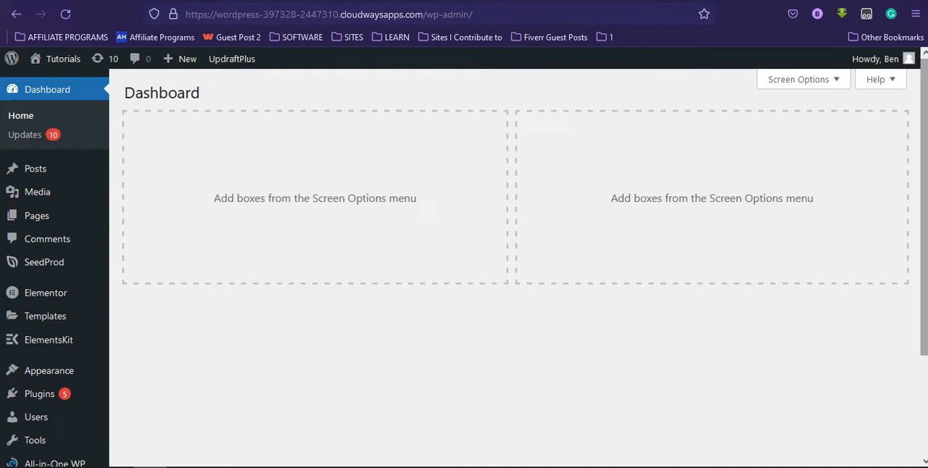
Open business.google.com in a new browser tab.
key(ctrl+t)
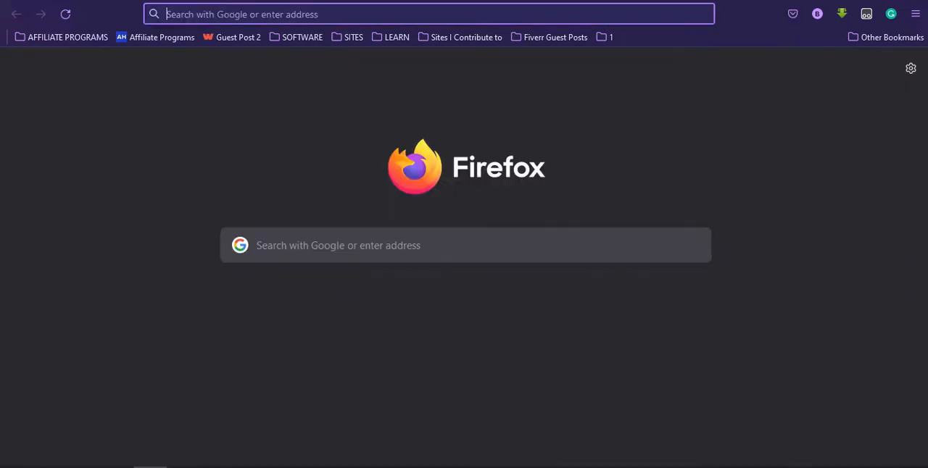
text(bus)
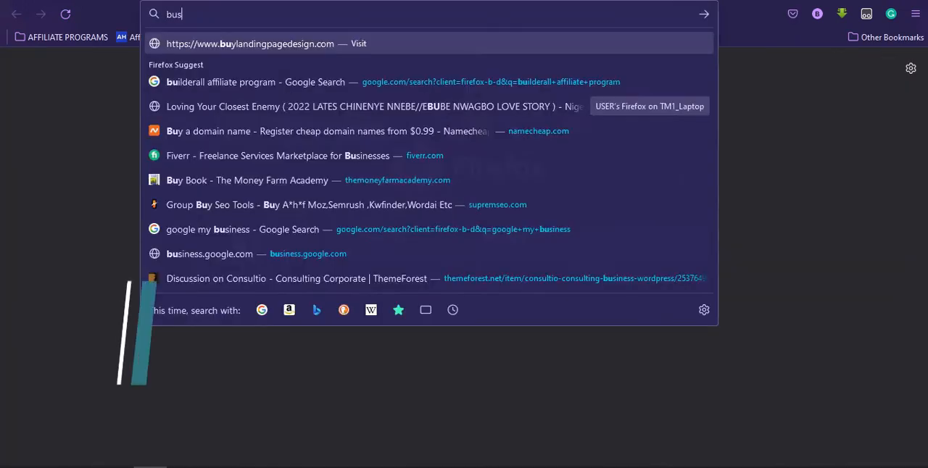
text(iness.goo)
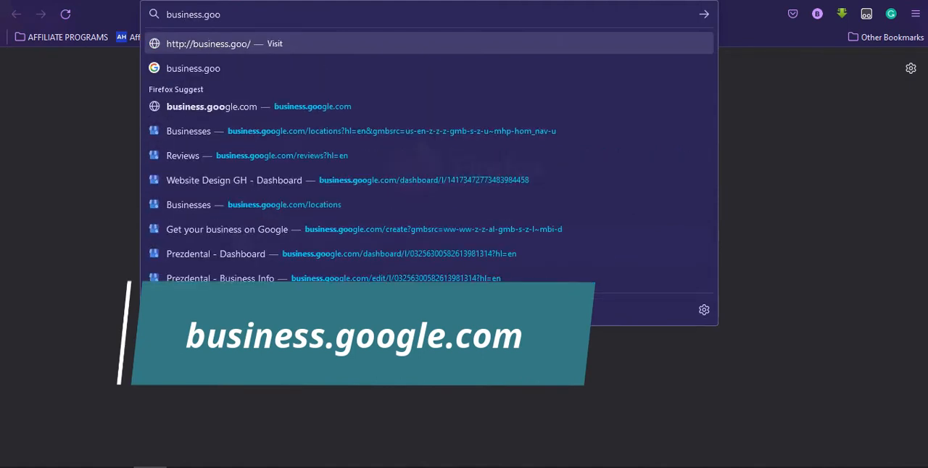
text(gle.com)
key(Return)
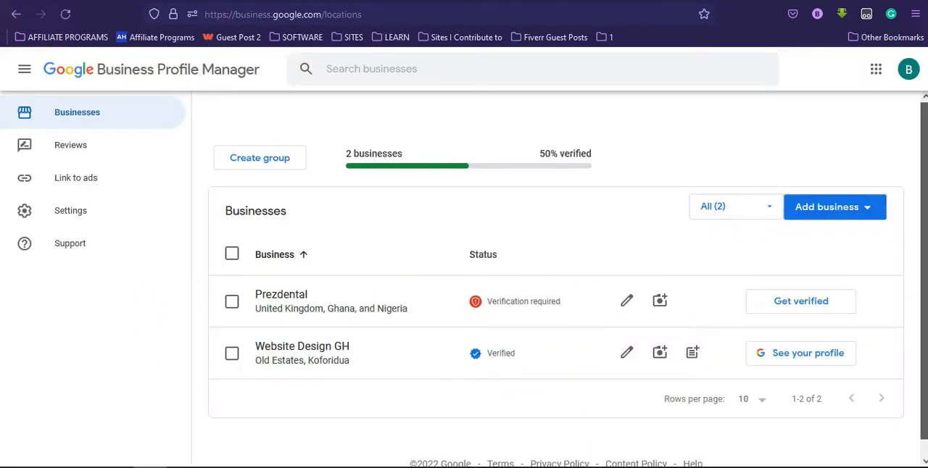
Start adding a single new business to Google from the businesses list.
drag(925, 264, 924, 280)
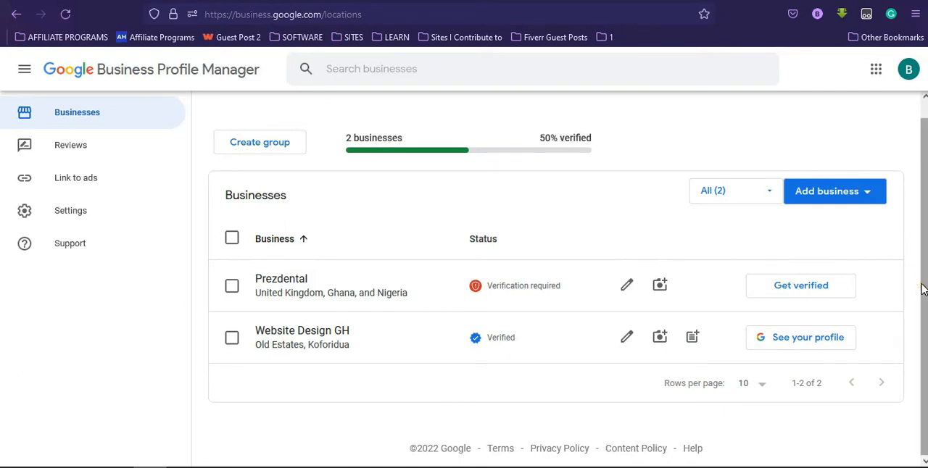
click(818, 206)
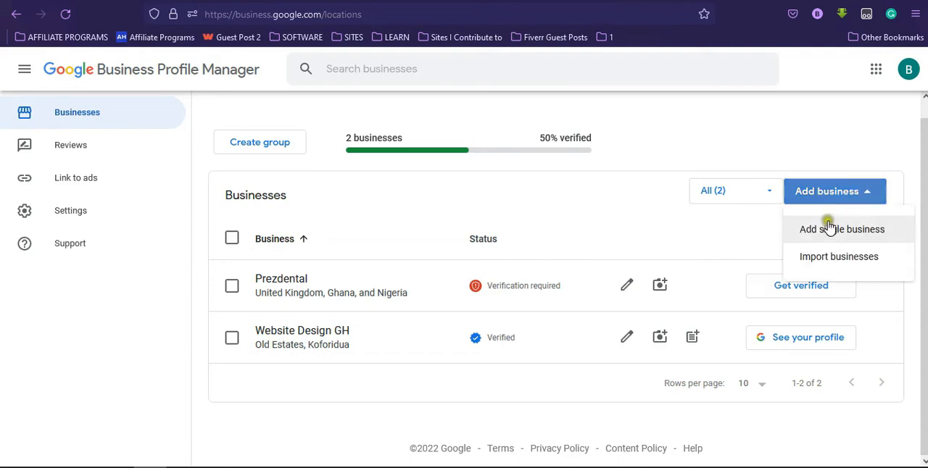
click(829, 229)
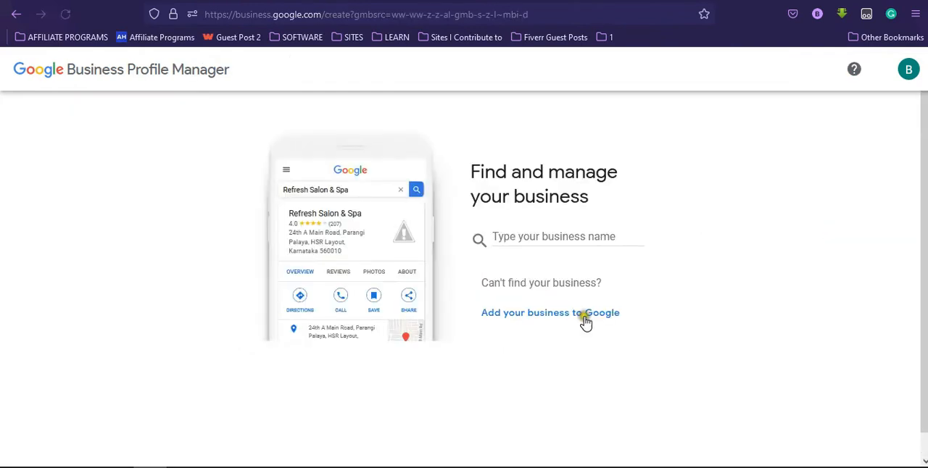
click(581, 319)
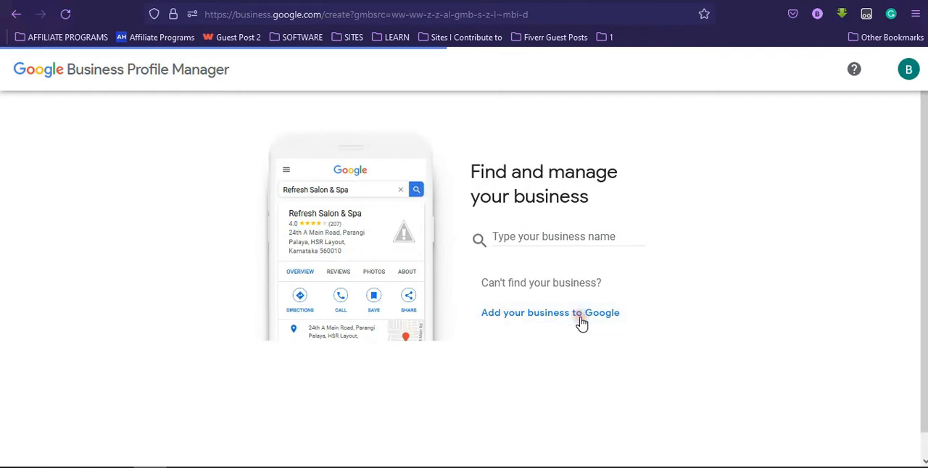
click(581, 320)
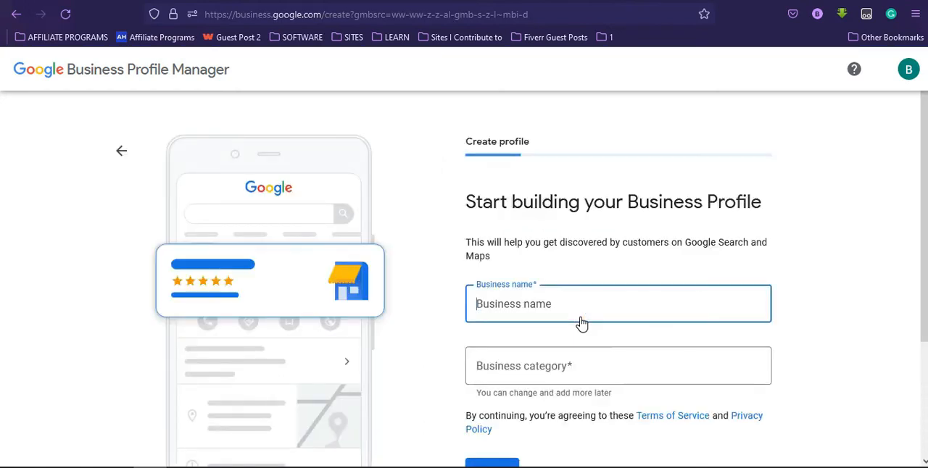
Name the new business Digital Search, choose the Website designer category, and continue.
text(Digital Search)
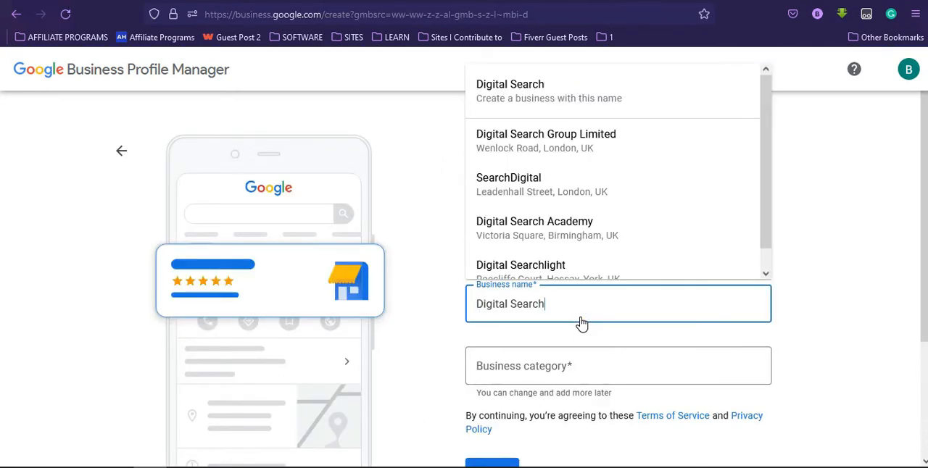
key(Return)
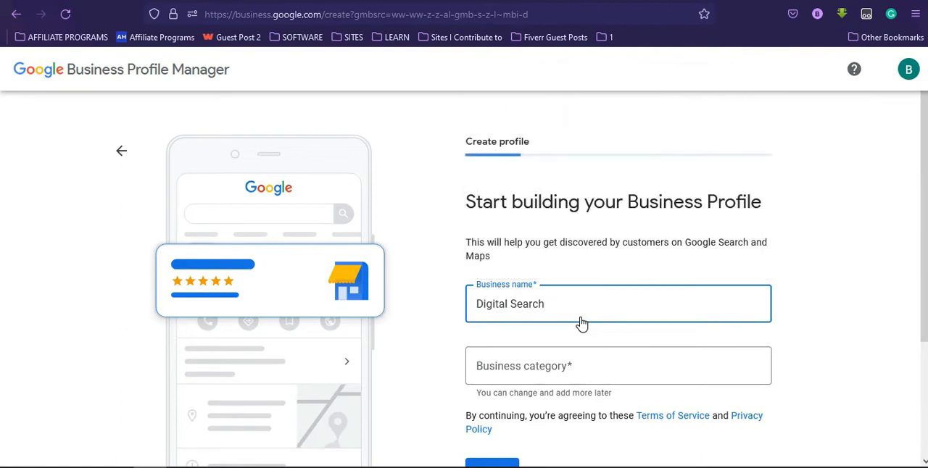
click(552, 366)
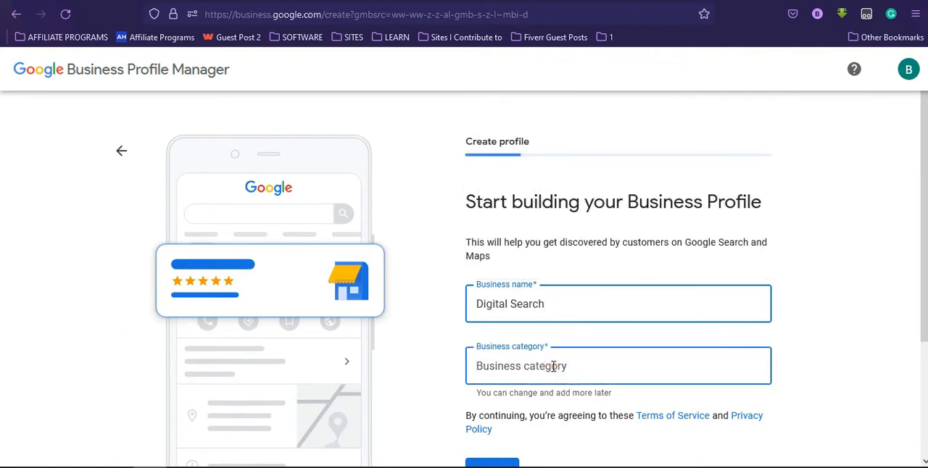
text(web des)
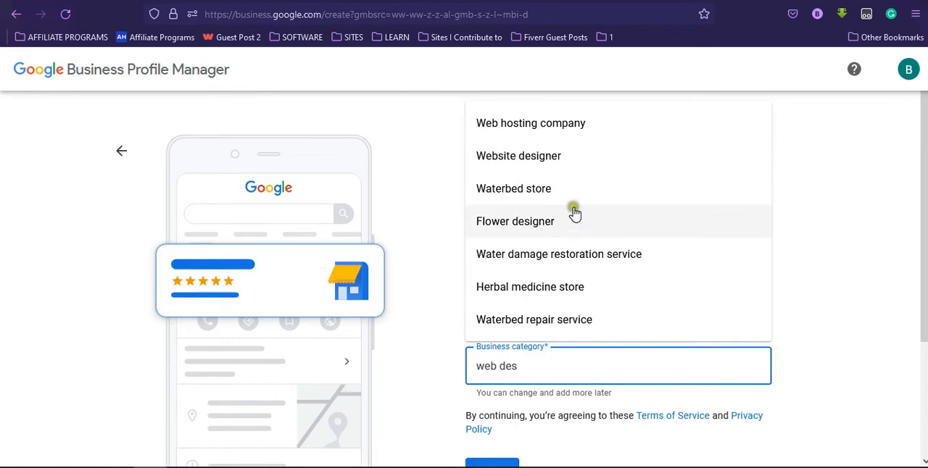
click(564, 158)
scroll(514, 315, down, 2)
click(500, 317)
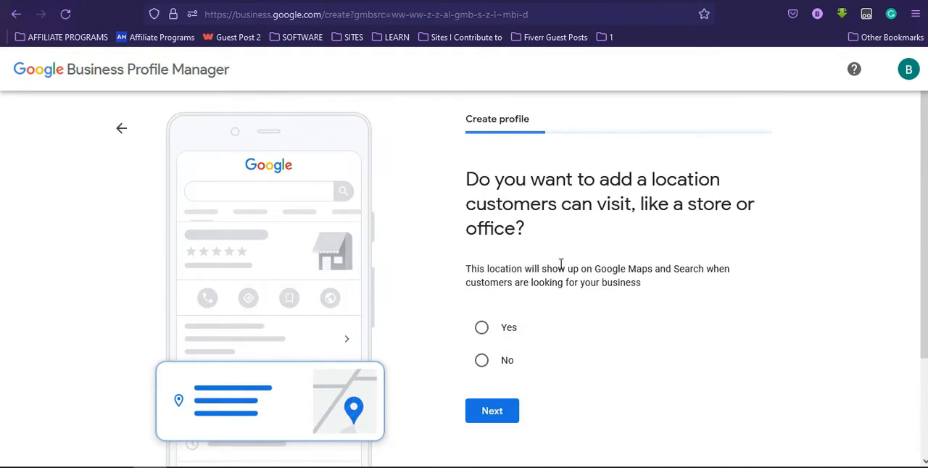
Choose to add a location customers can visit, and submit the business's street address and city.
click(481, 328)
scroll(921, 276, down, 2)
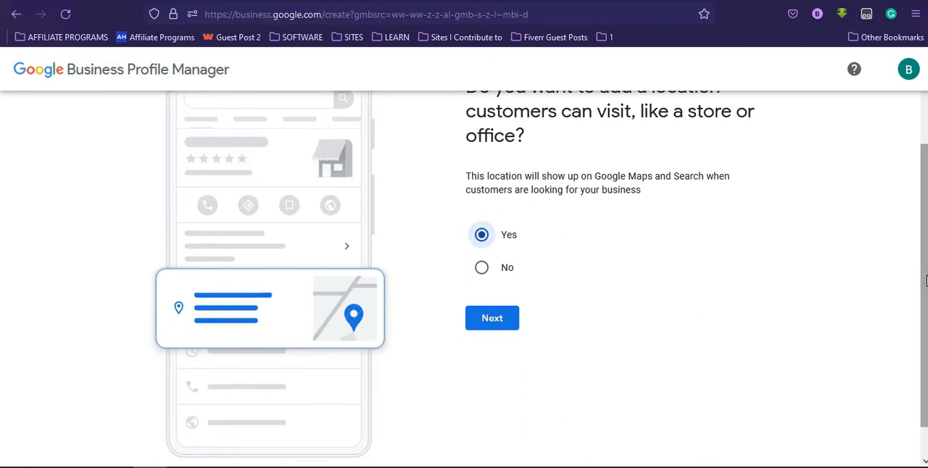
click(505, 323)
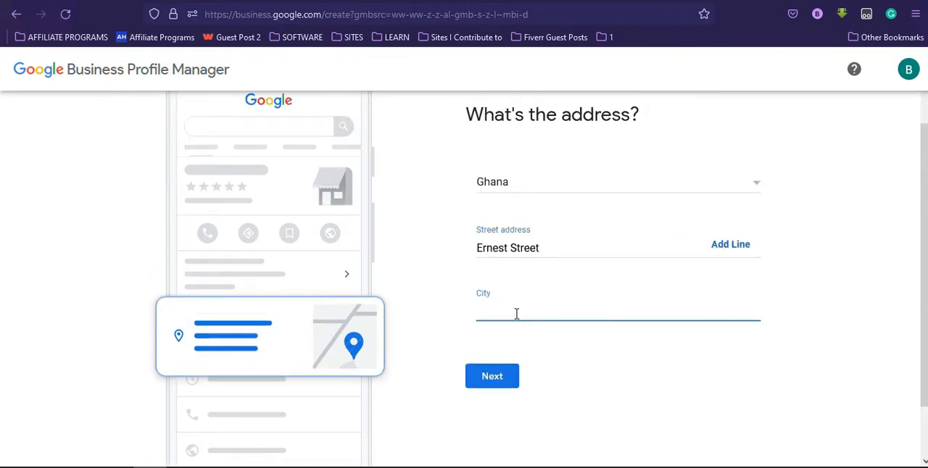
text(Mampong)
click(506, 388)
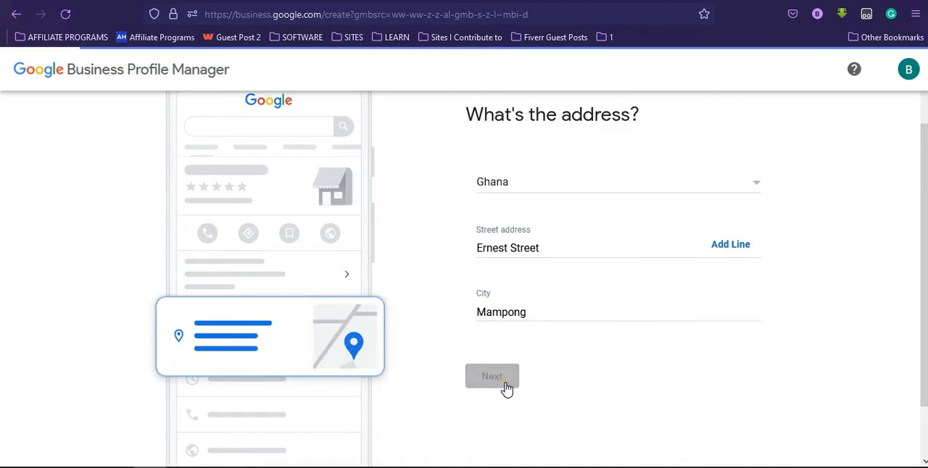
Mark the suggested existing profile The Digital Search as not matching the business, and continue.
click(481, 350)
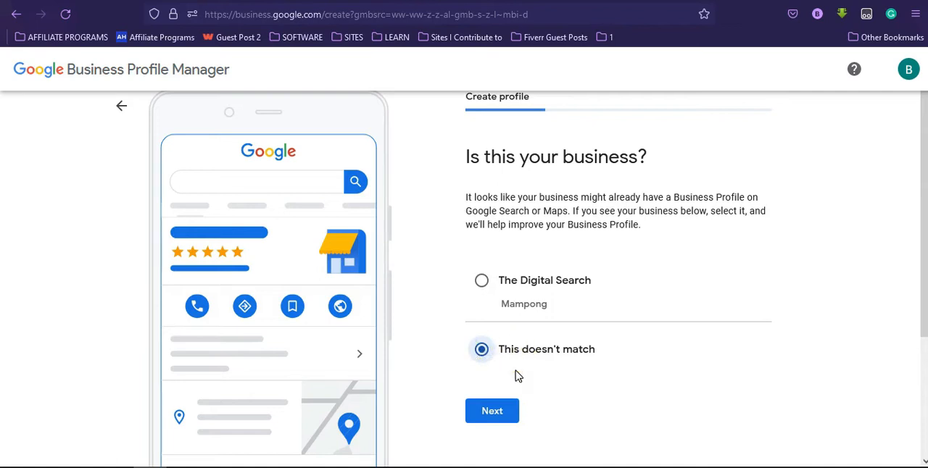
scroll(921, 342, down, 3)
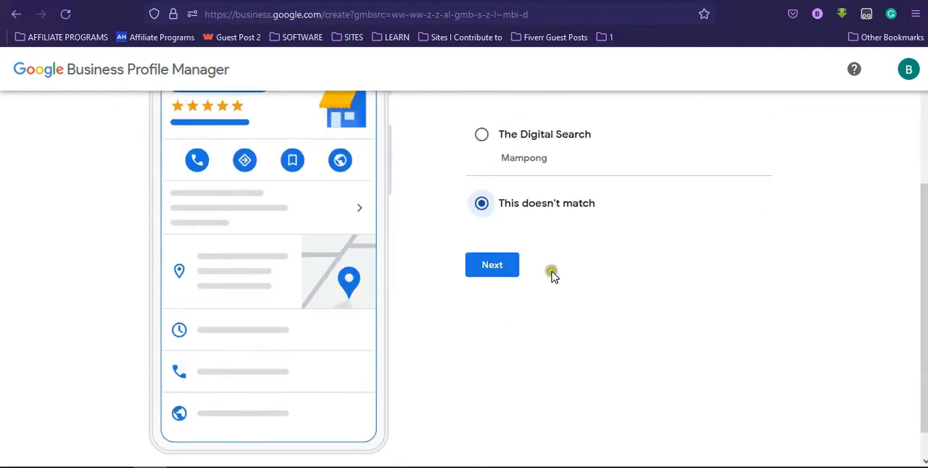
click(492, 265)
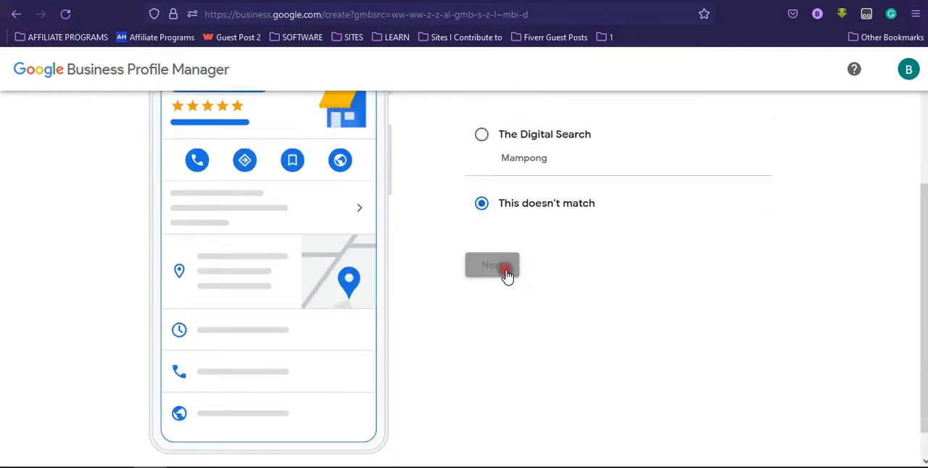
Set the business's map pin to the current device location and continue.
mouse_move(923, 324)
mouse_down()
mouse_move(924, 295)
mouse_move(924, 308)
mouse_up()
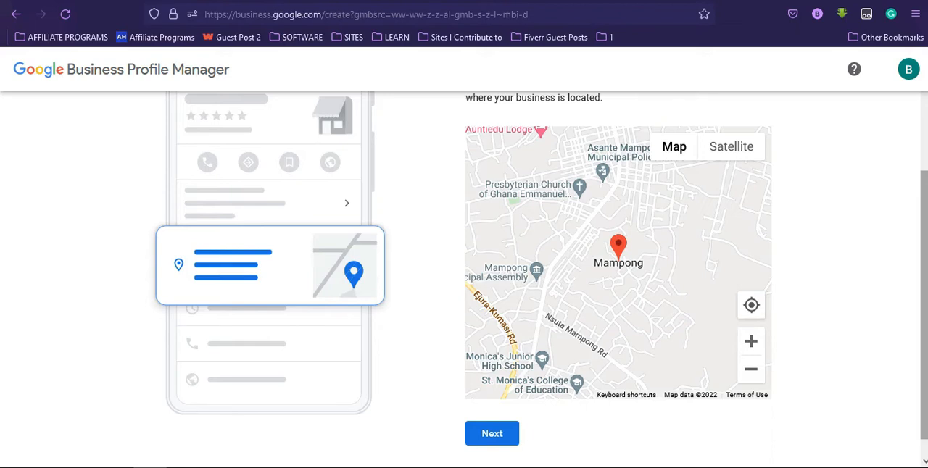
click(755, 318)
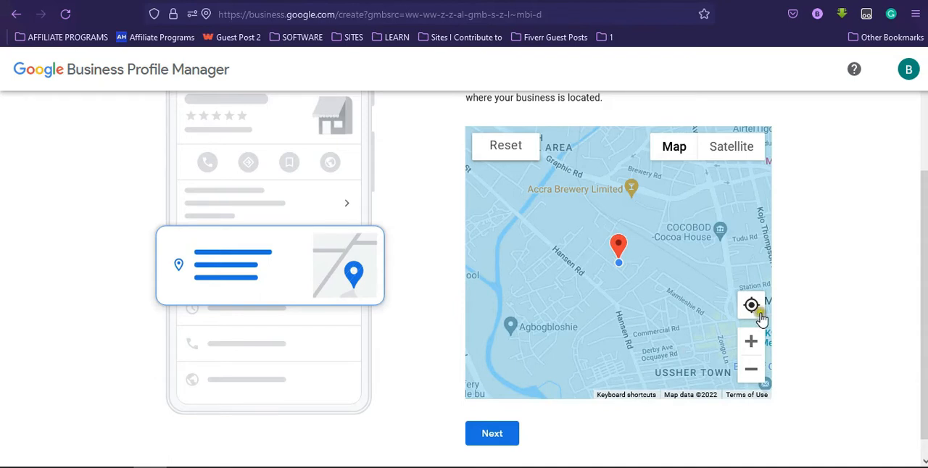
click(508, 434)
Answer No to providing deliveries or home and office visits, and proceed to the contact info form.
click(482, 359)
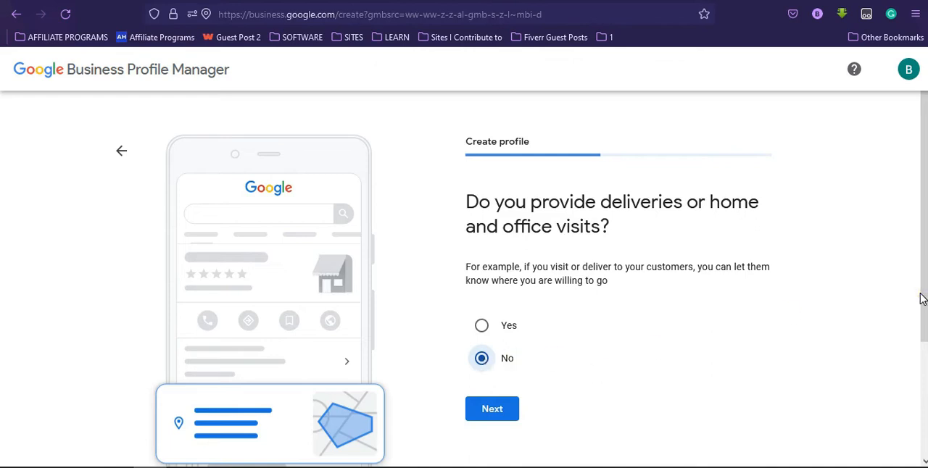
scroll(922, 299, down, 3)
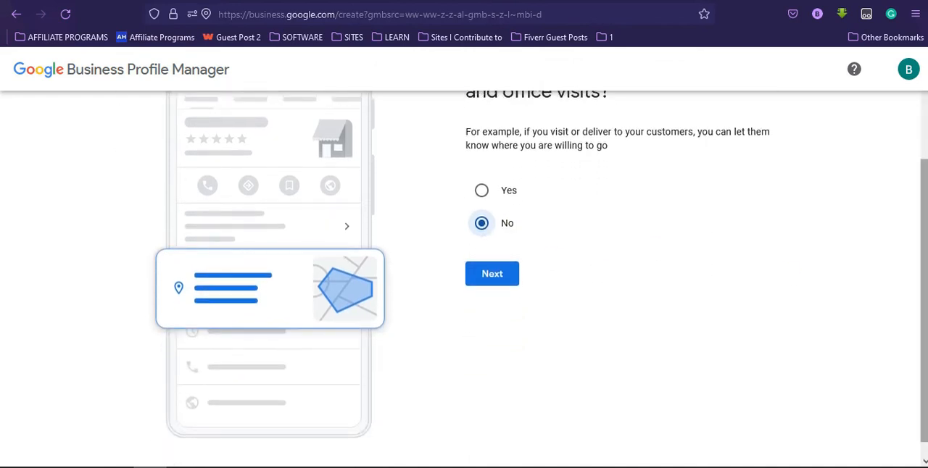
click(501, 283)
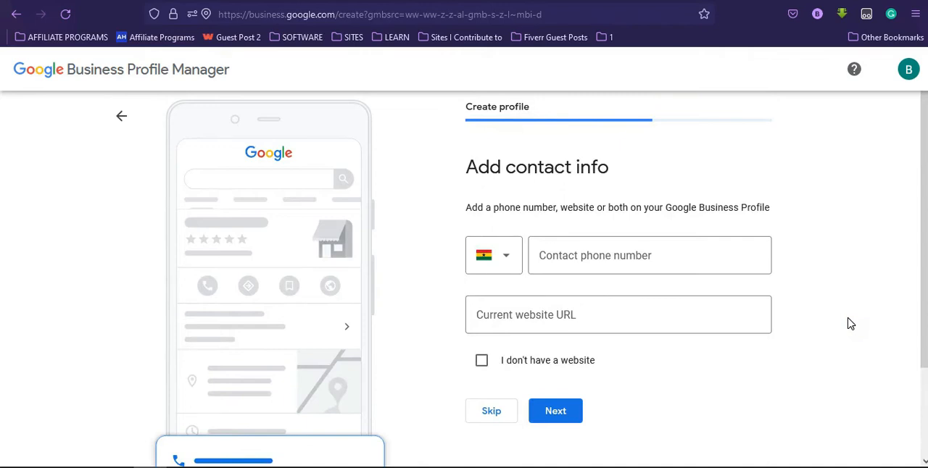
scroll(522, 279, down, 1)
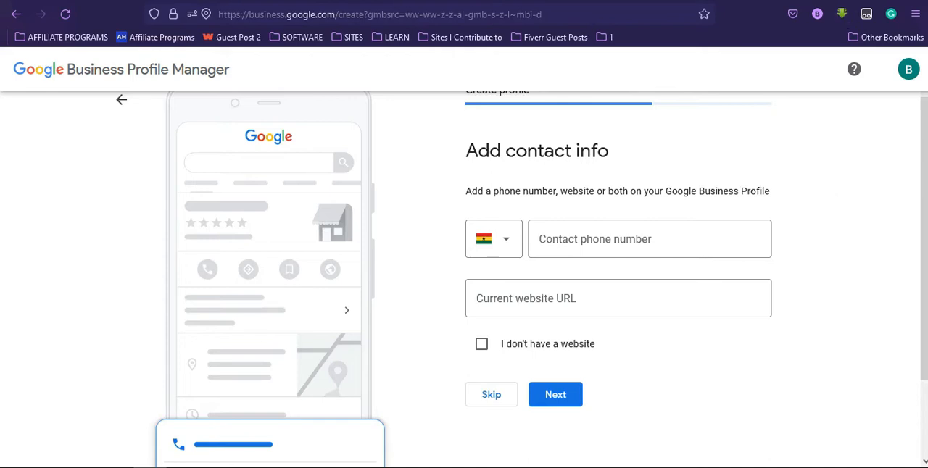
Open maps.google.com in a new browser tab.
key(ctrl+t)
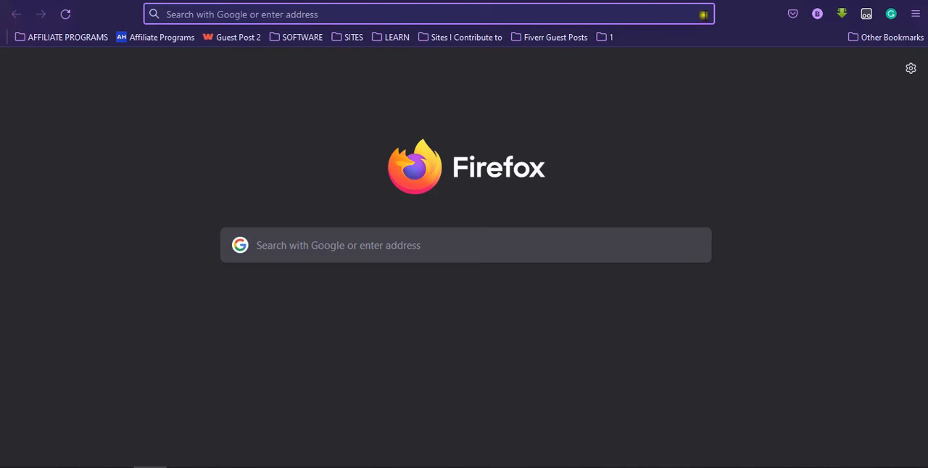
text(maps.goo)
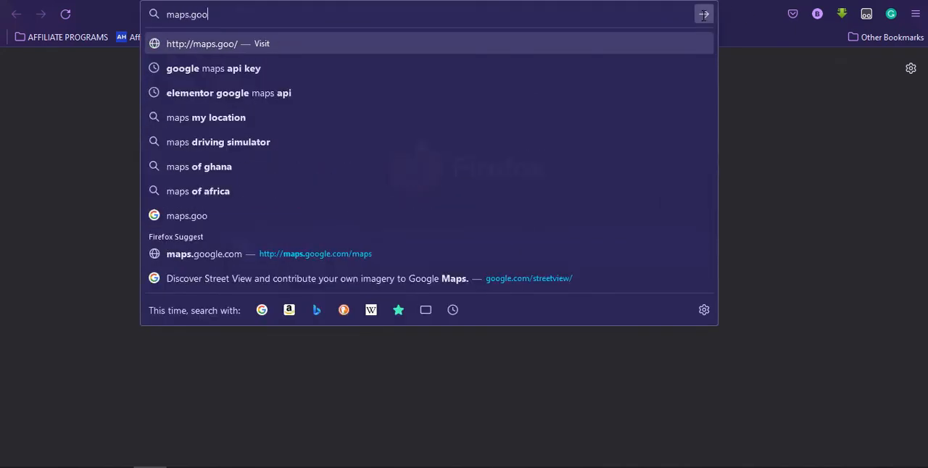
text(gle.com)
key(Return)
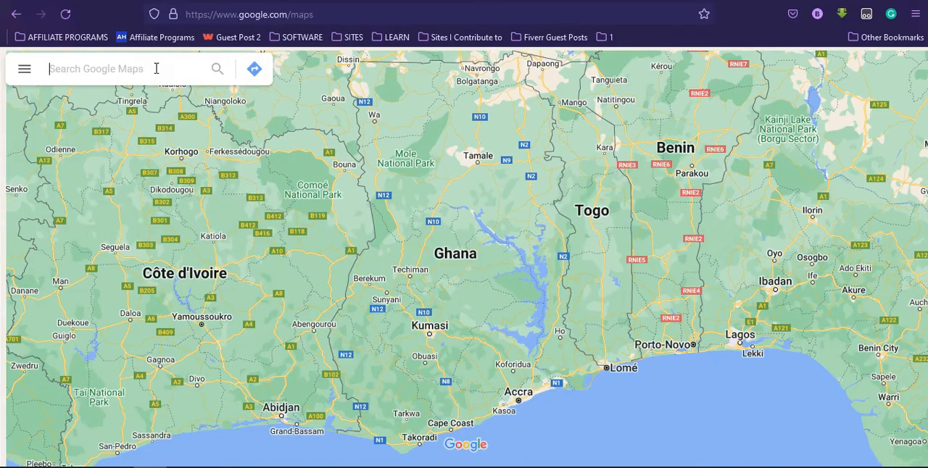
Search Google Maps for "website design gh" and open the Website Design GH listing in Koforidua.
click(156, 68)
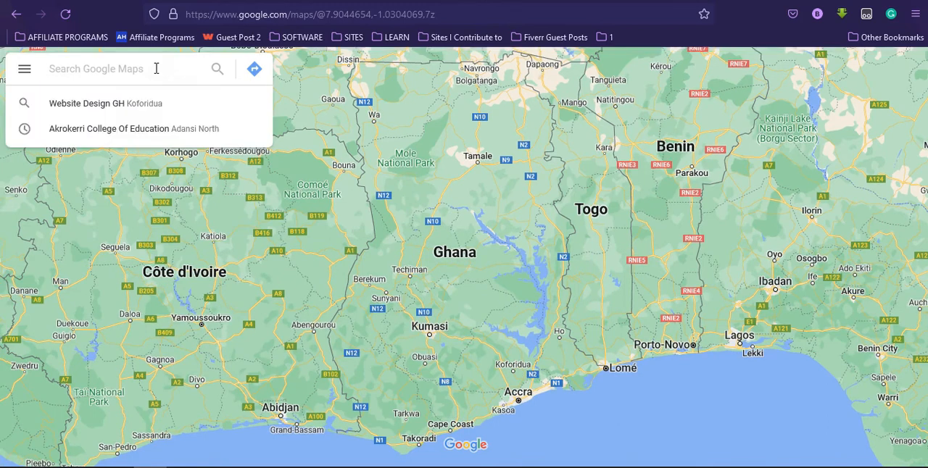
text(website design)
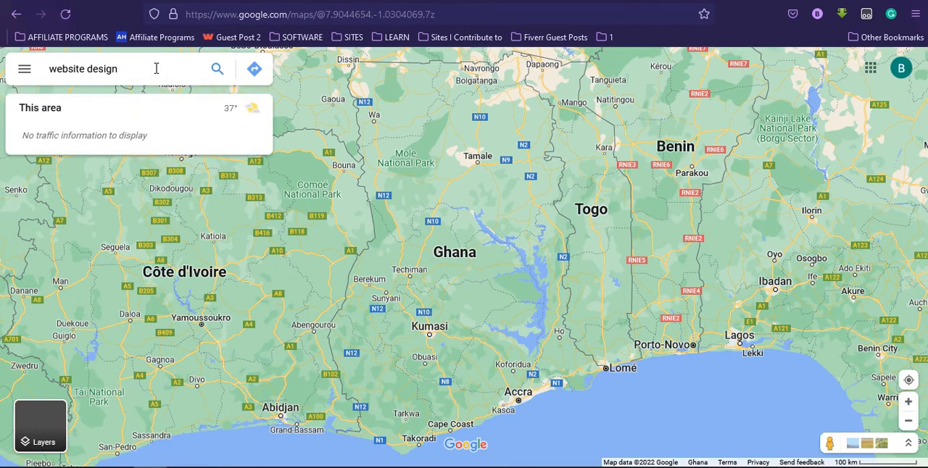
text( gh)
click(145, 105)
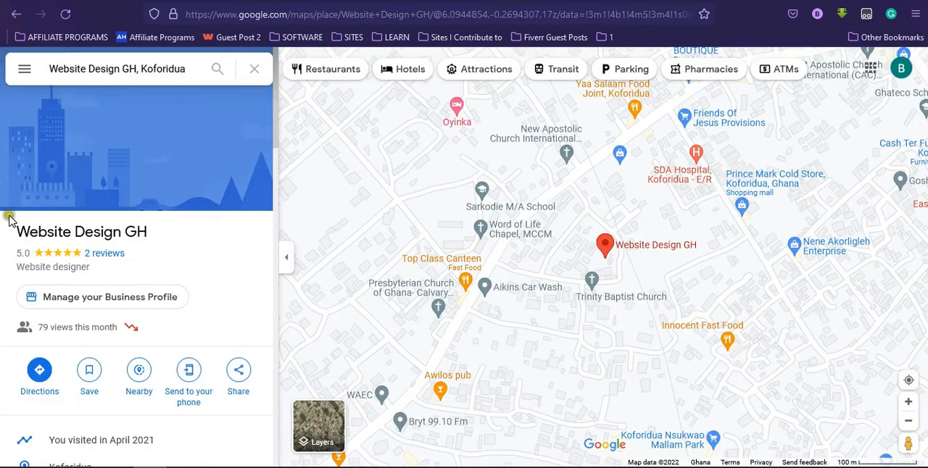
Bring up the embed code for the Website Design GH map through the share or embed options.
click(24, 70)
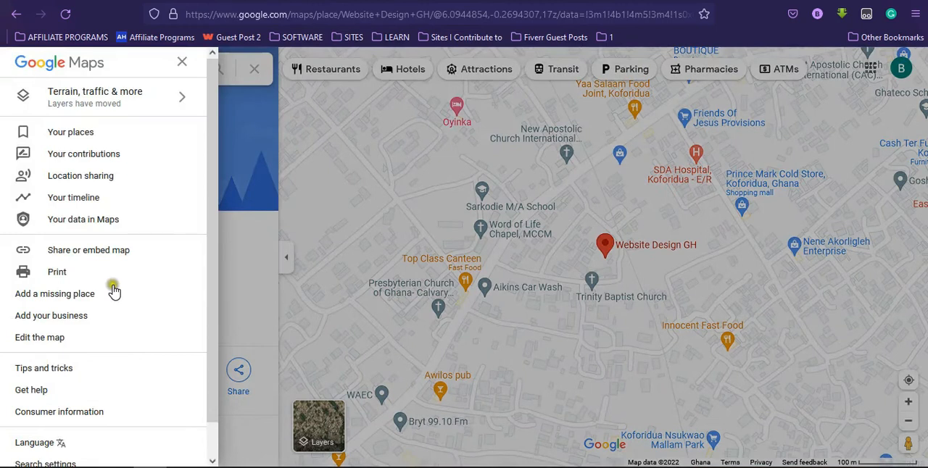
click(128, 253)
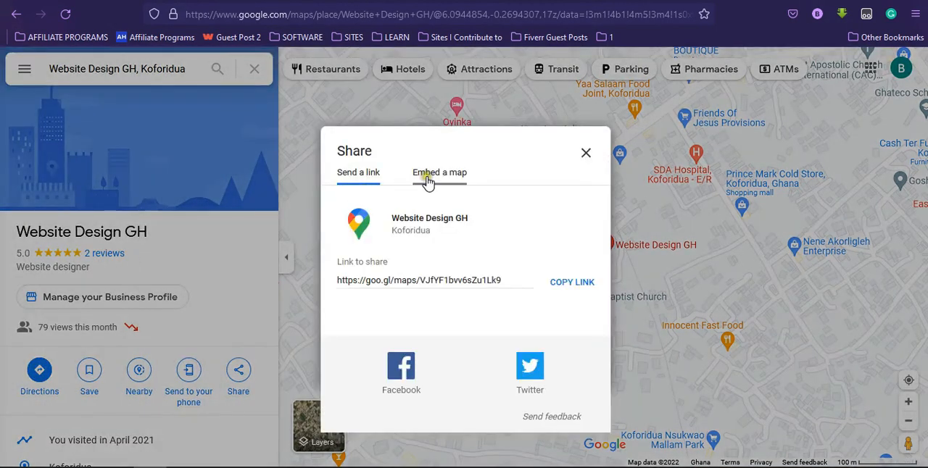
click(428, 180)
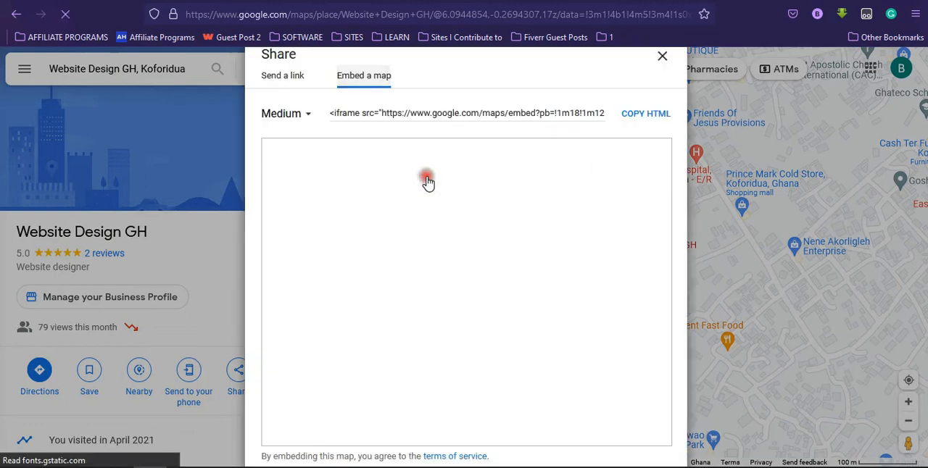
Set the embedded map size to Large and copy its HTML code.
click(301, 122)
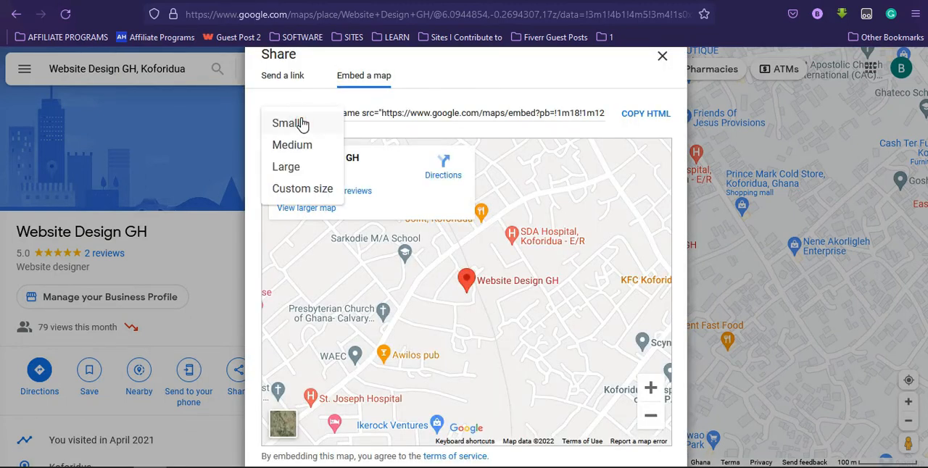
click(308, 168)
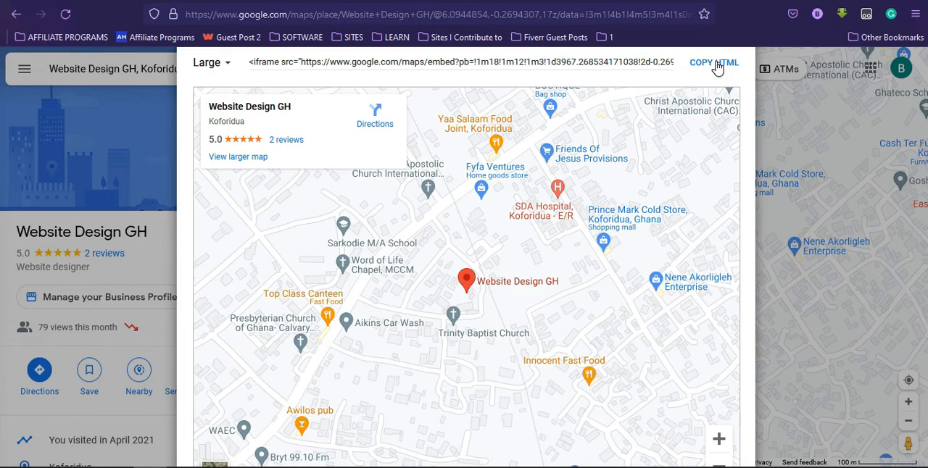
click(714, 63)
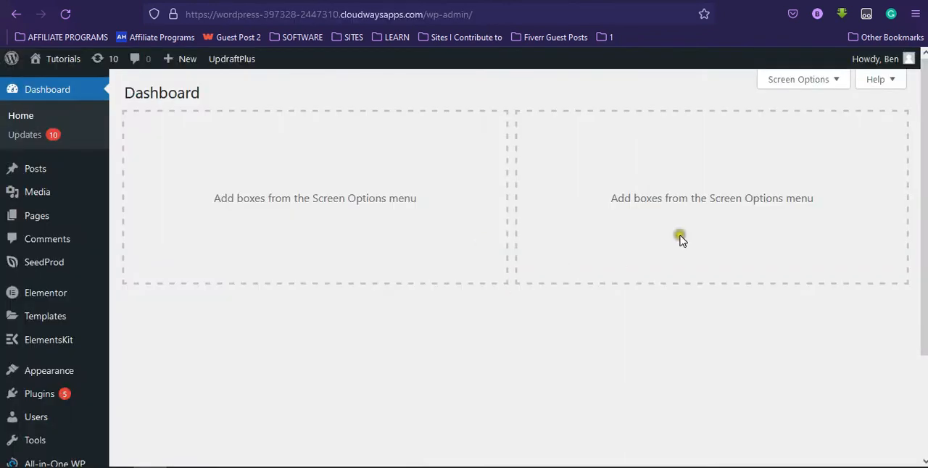
Switch to the WordPress dashboard, create a new page titled "Contact" and publish it.
scroll(617, 259, down, 2)
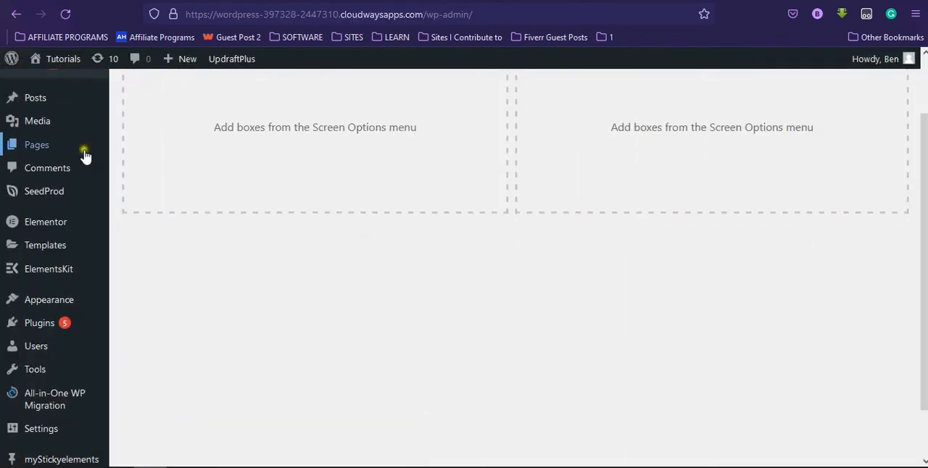
mouse_move(80, 149)
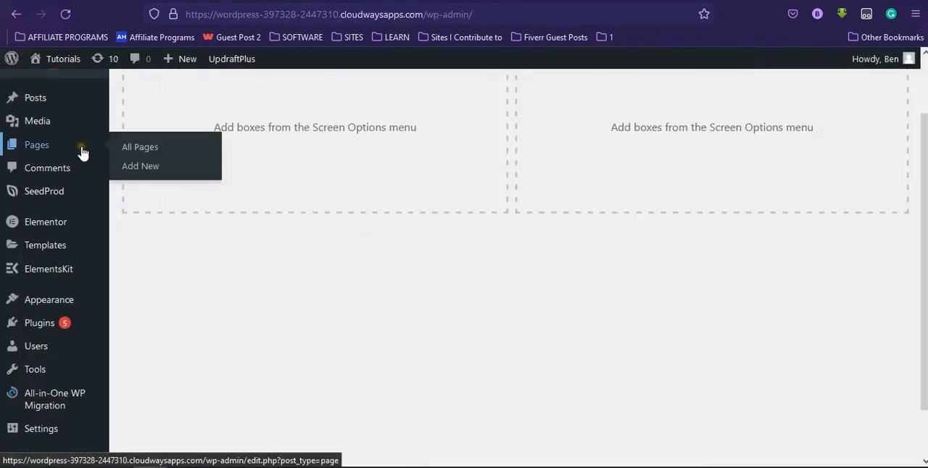
click(140, 169)
text(Contact)
click(802, 73)
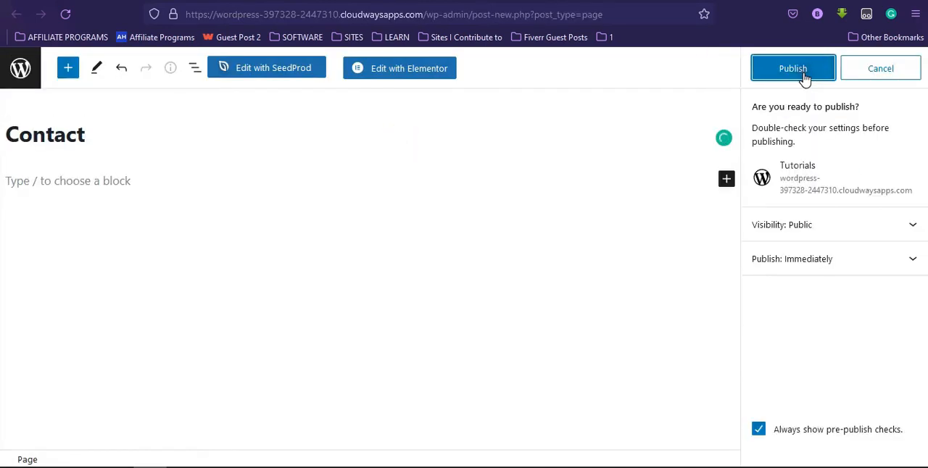
click(803, 75)
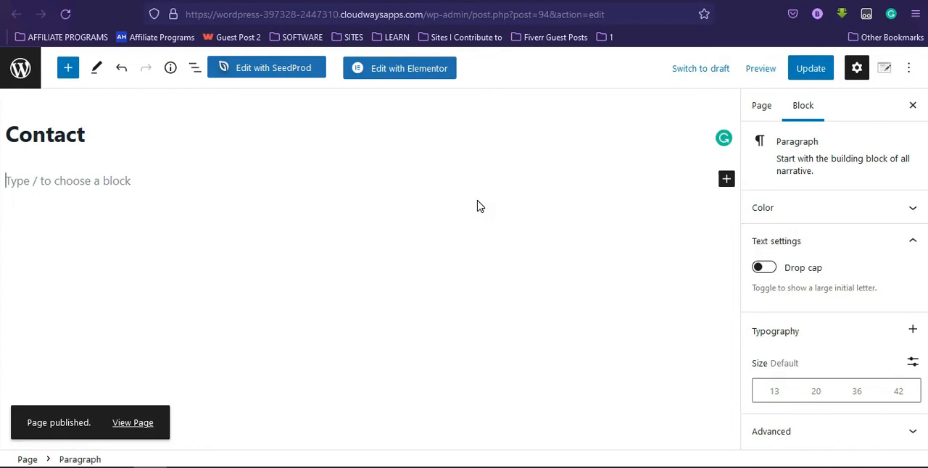
Add a Custom HTML block containing the copied map embed code to the Contact page and update the page.
click(726, 181)
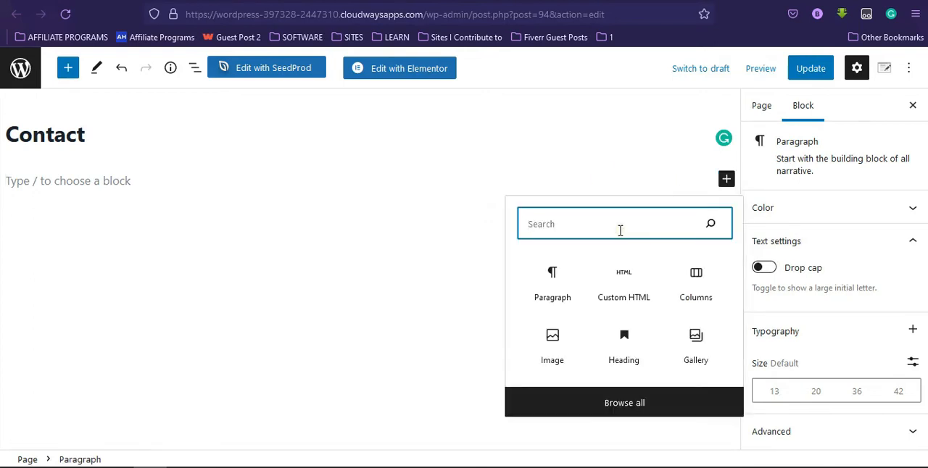
click(622, 282)
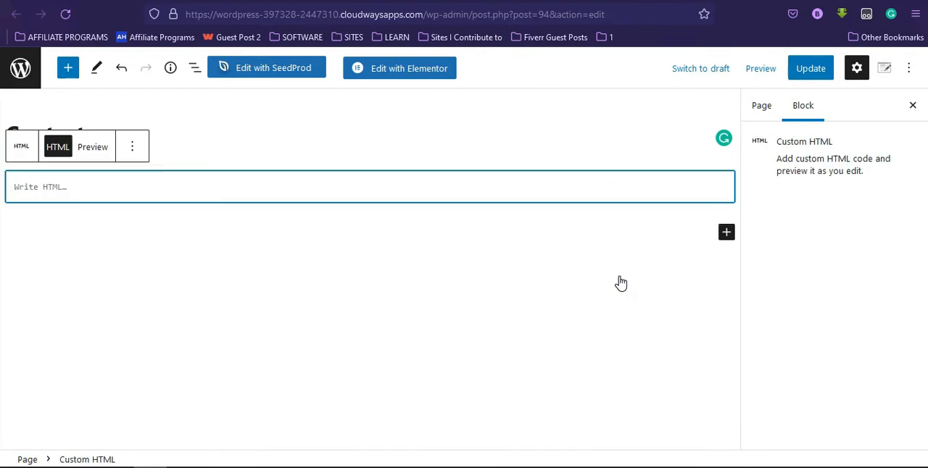
key(ctrl+v)
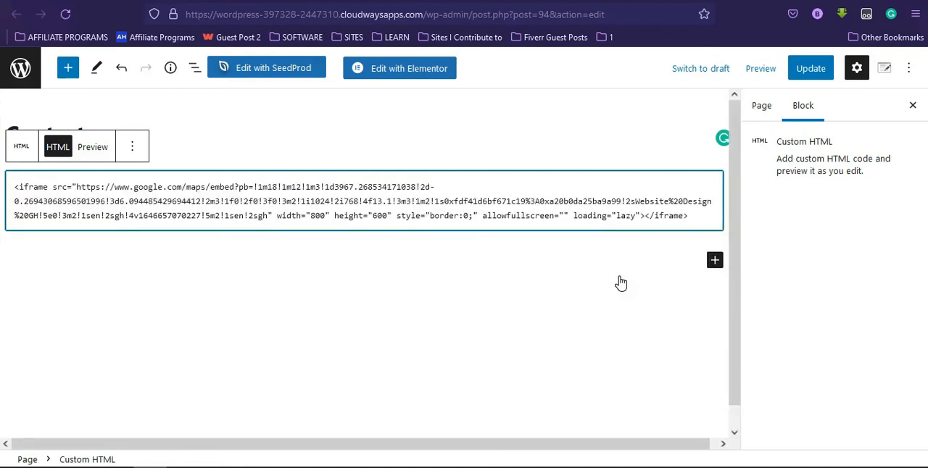
click(809, 69)
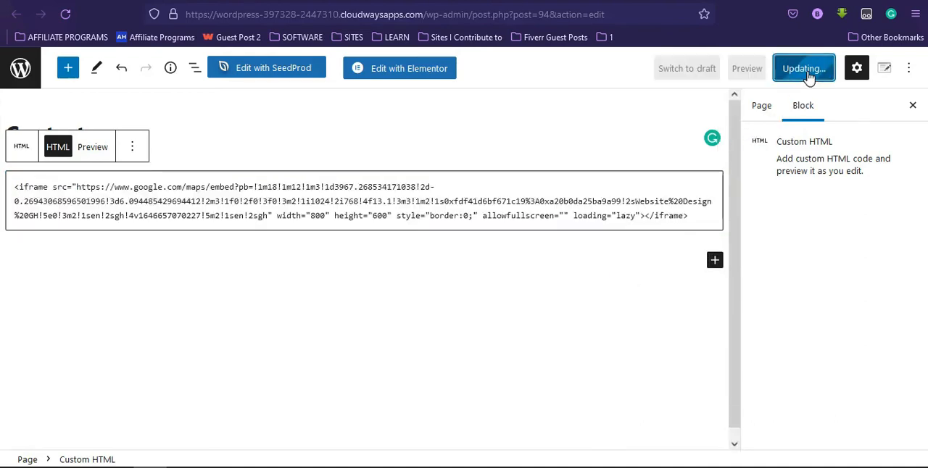
View the live Contact page and examine how the embedded map is displayed.
click(121, 428)
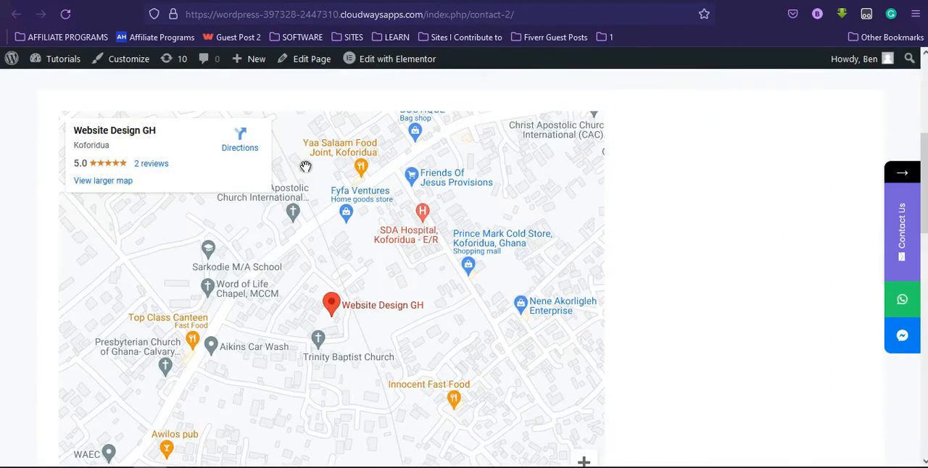
scroll(924, 181, up, 1)
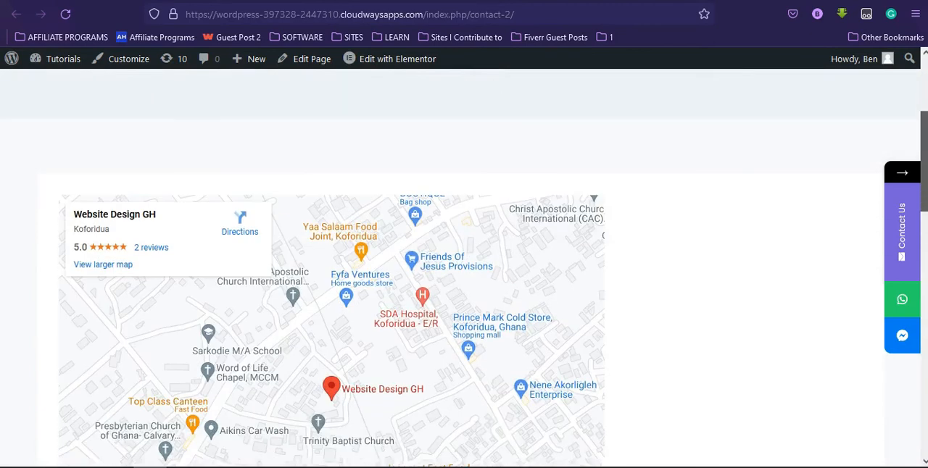
drag(924, 181, 924, 184)
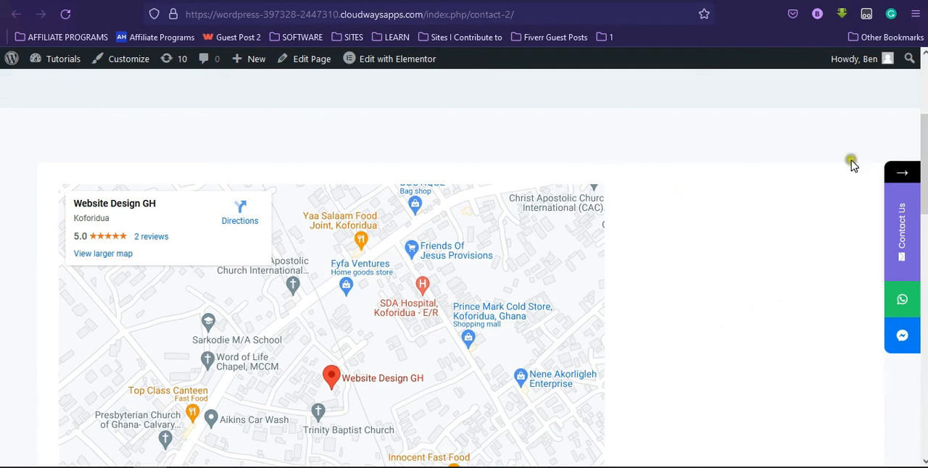
scroll(852, 165, up, 2)
scroll(852, 165, down, 2)
scroll(464, 290, down, 1)
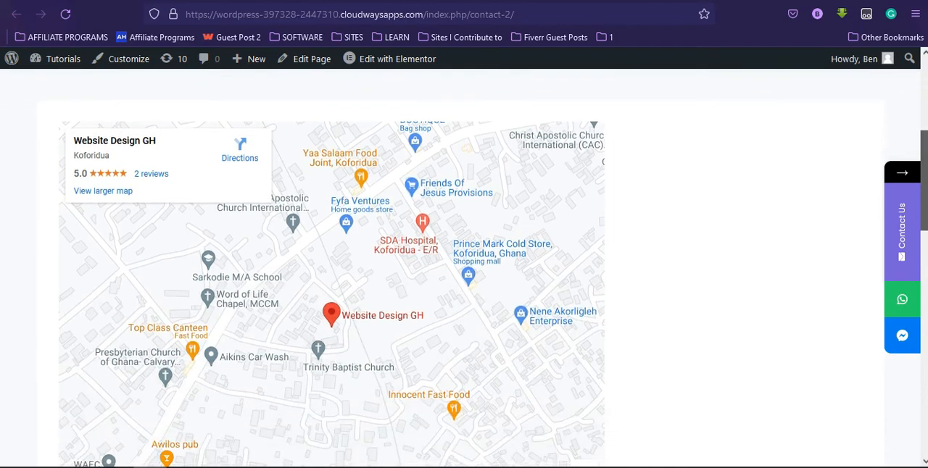
scroll(925, 107, up, 3)
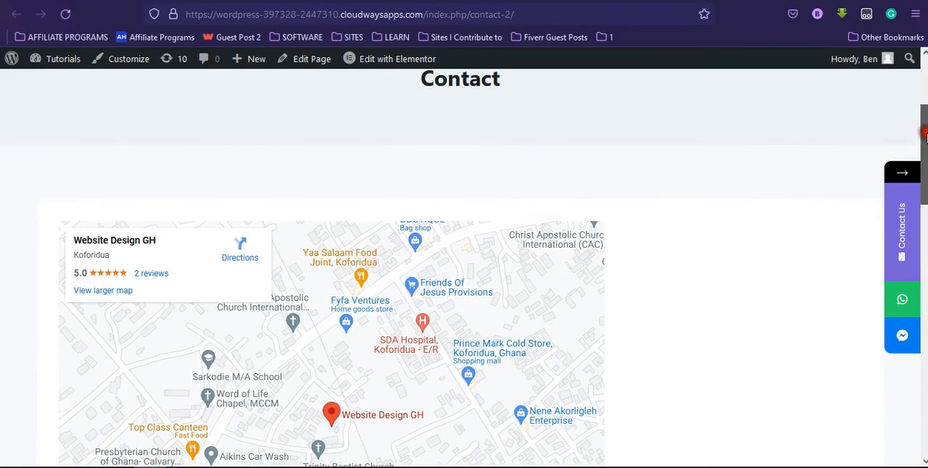
scroll(925, 107, down, 5)
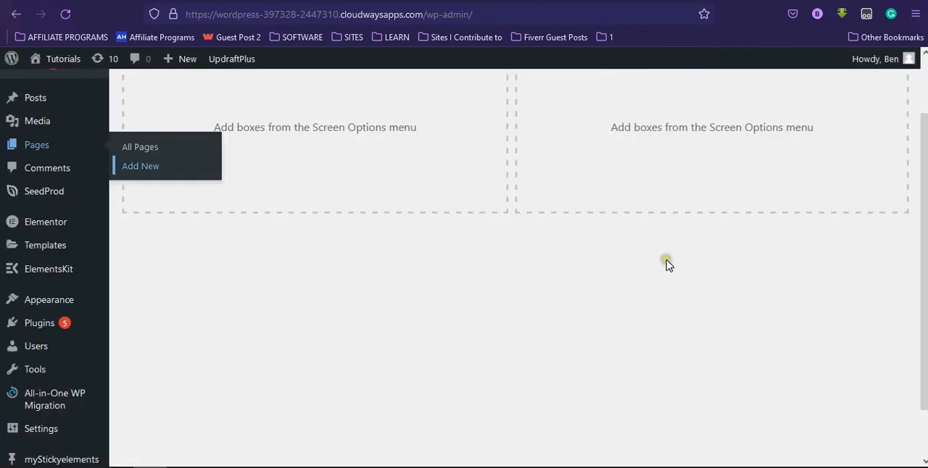
scroll(668, 265, up, 2)
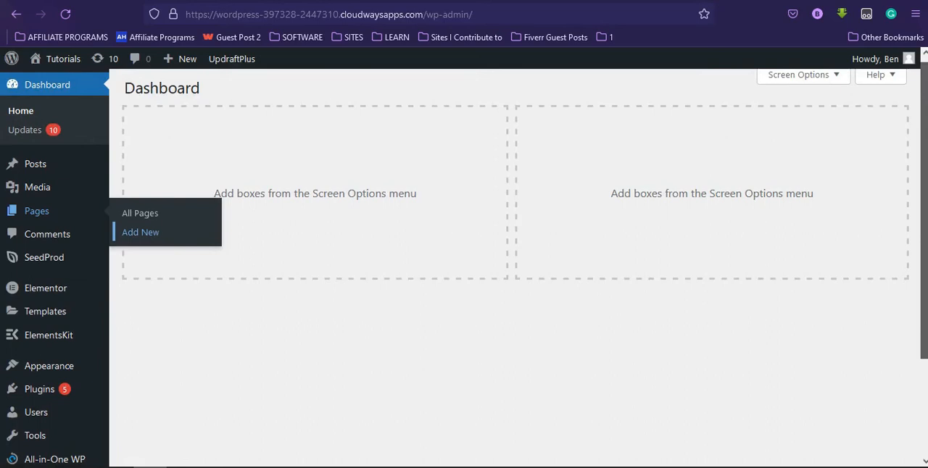
scroll(648, 367, down, 1)
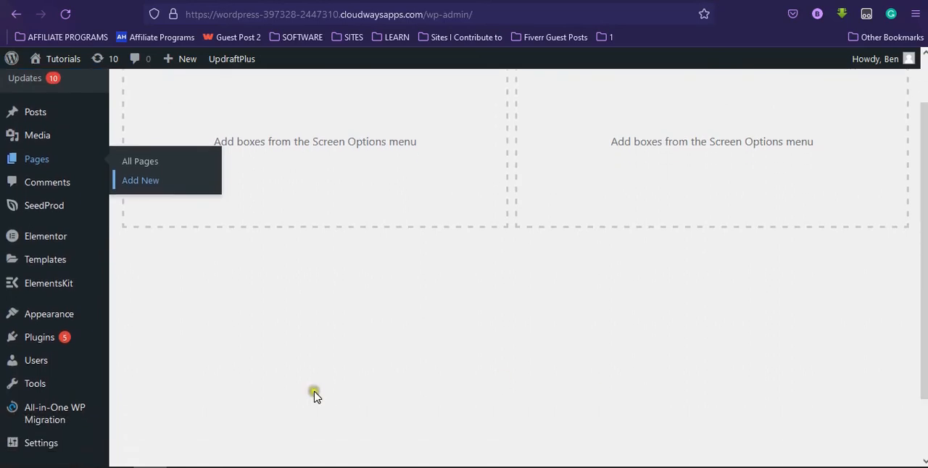
mouse_move(93, 346)
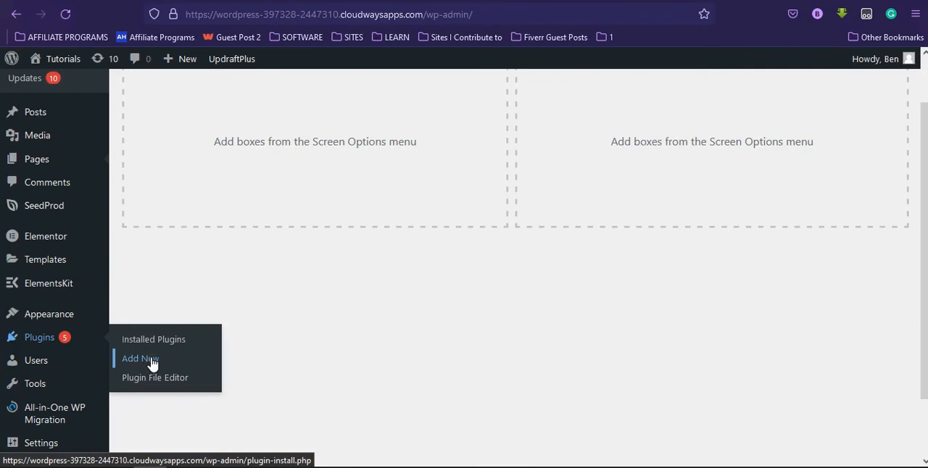
scroll(196, 218, up, 1)
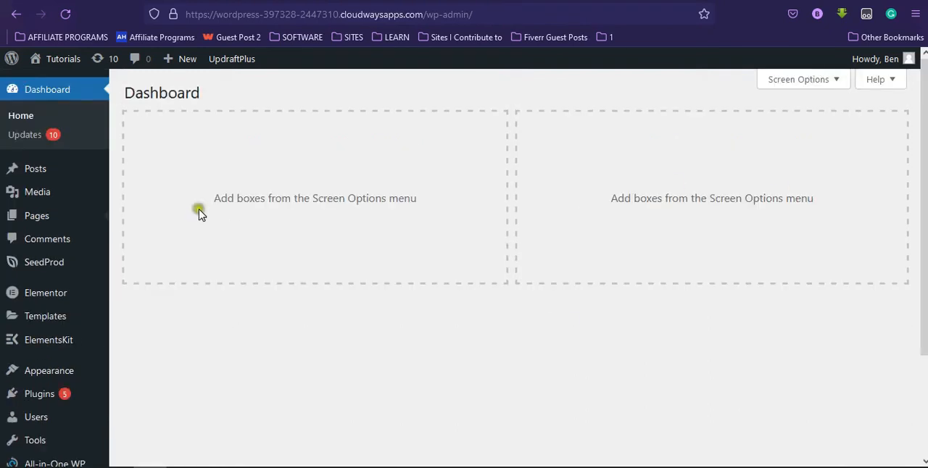
Create another new page from the WordPress dashboard, title it "Contact US" and open it for editing in Elementor.
mouse_move(107, 214)
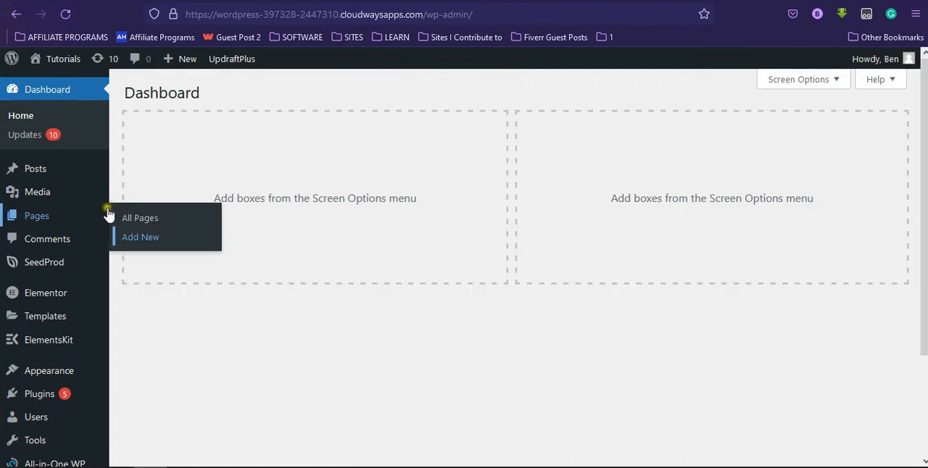
click(142, 237)
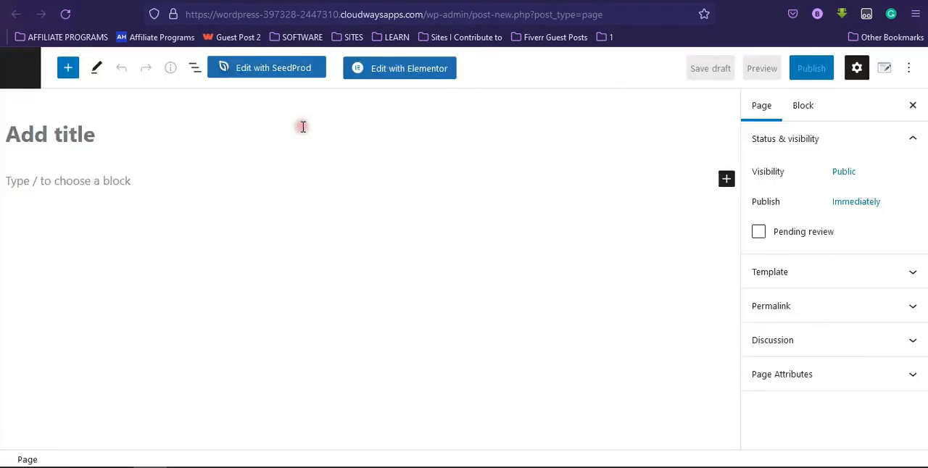
text(Conyt)
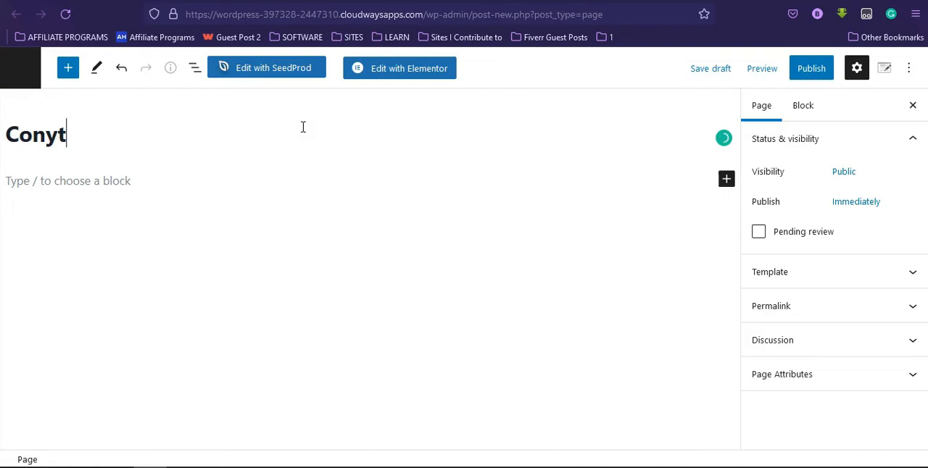
key(BackSpace)
key(BackSpace)
text(tact US)
click(412, 73)
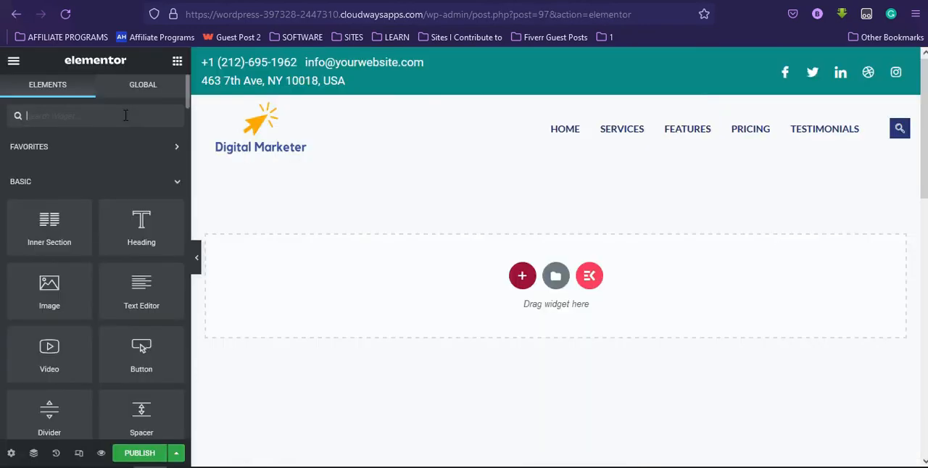
Add a Google Maps widget to the page and set its location to "WEbsite design gh, koforidua".
text(maps)
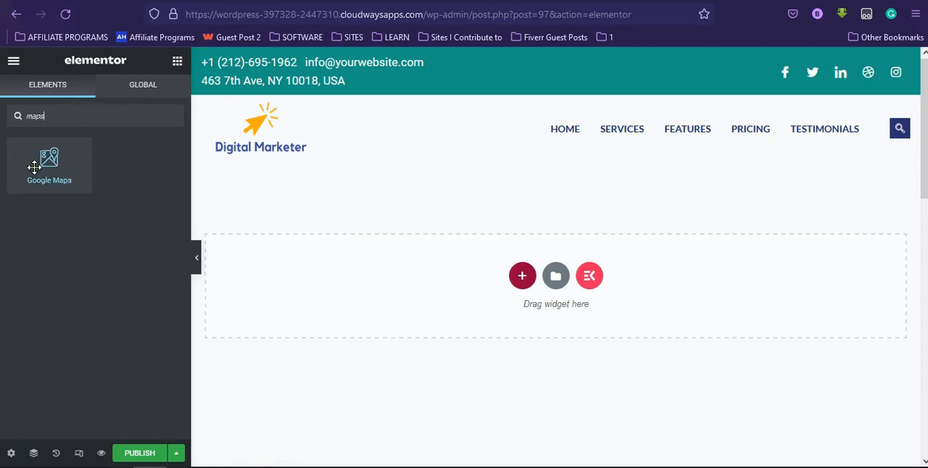
drag(34, 167, 491, 288)
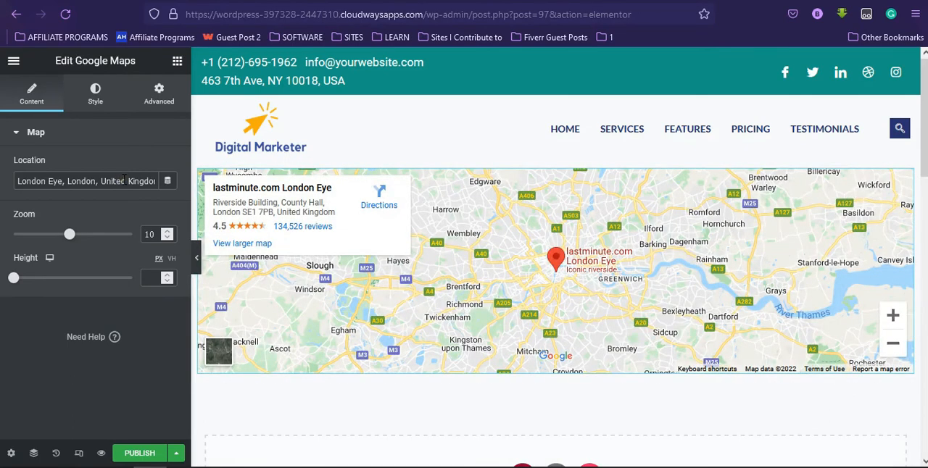
click(124, 180)
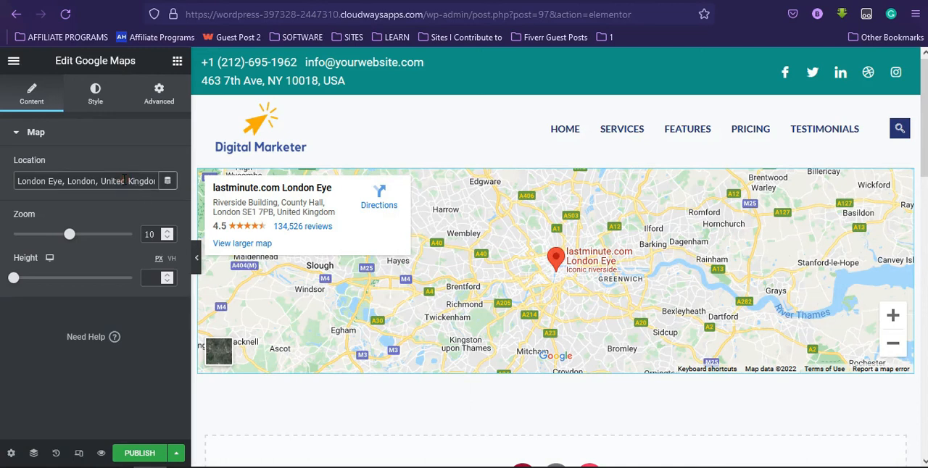
triple_click(124, 180)
key(BackSpace)
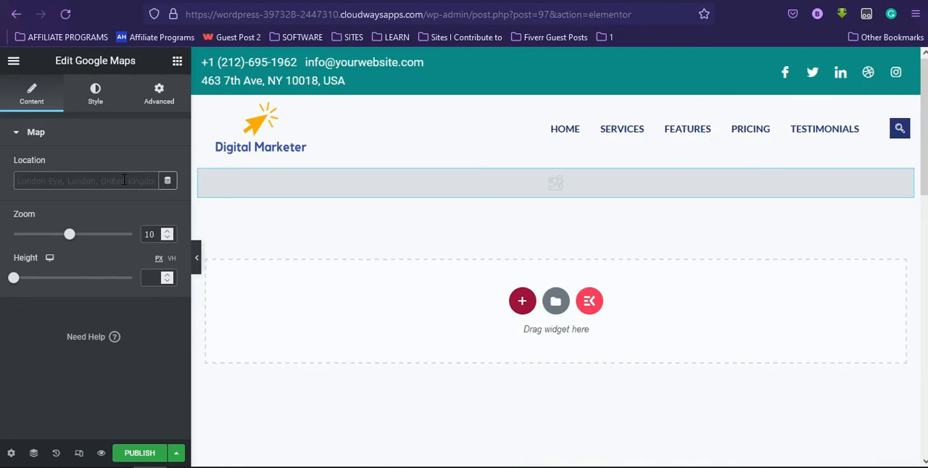
text(WEbsite design gh, koforidua)
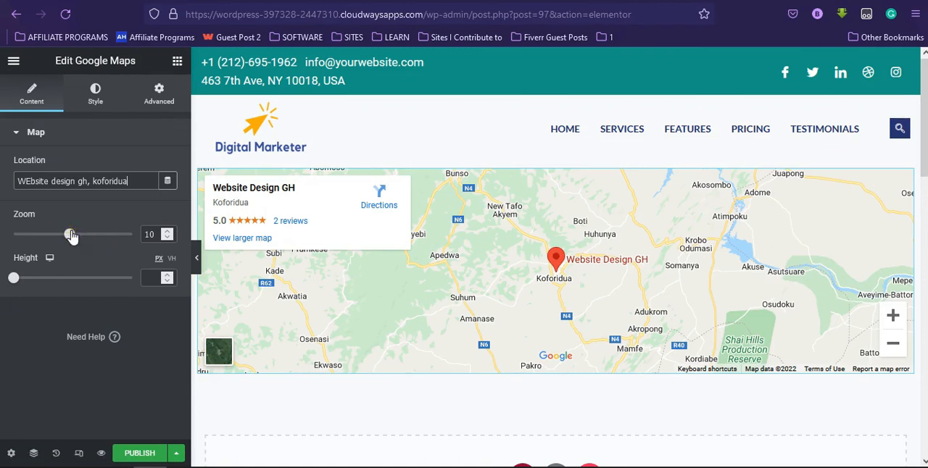
Set the Google Maps widget's zoom to 11 and its height to 442 px.
drag(70, 235, 78, 237)
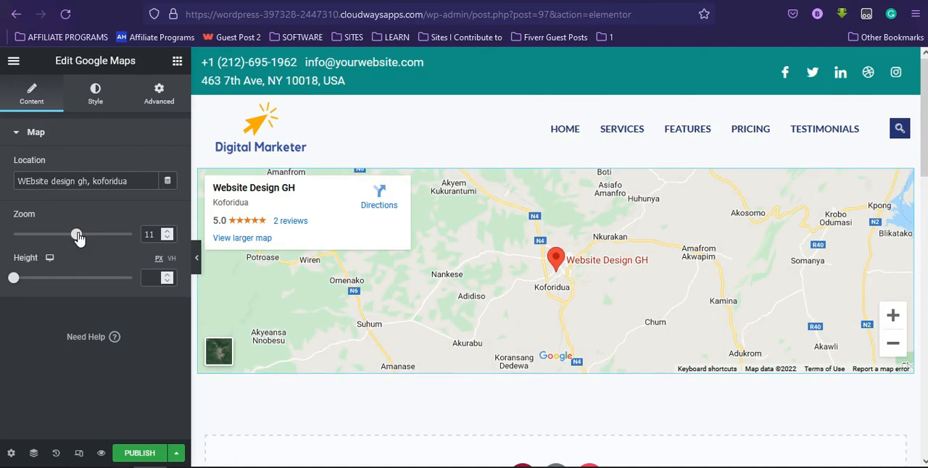
drag(78, 237, 71, 238)
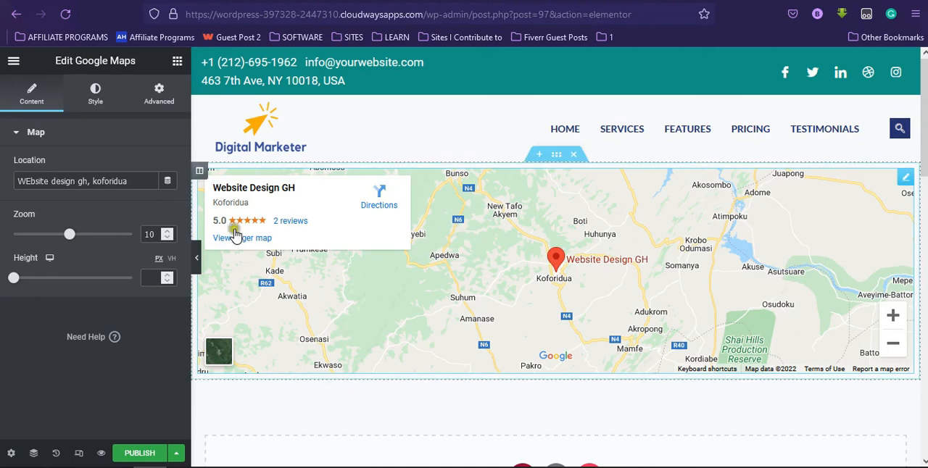
drag(14, 279, 51, 283)
drag(69, 235, 76, 234)
scroll(203, 416, up, 1)
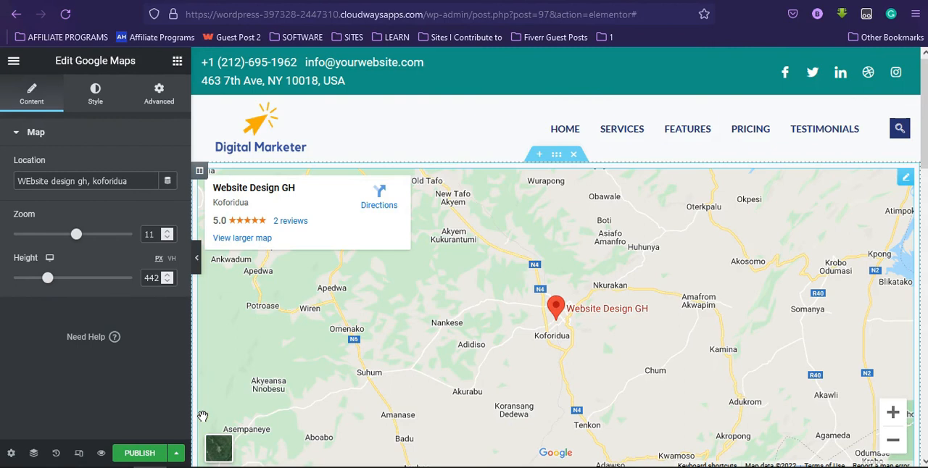
Publish the Contact US page and view the live page to check the map.
click(135, 455)
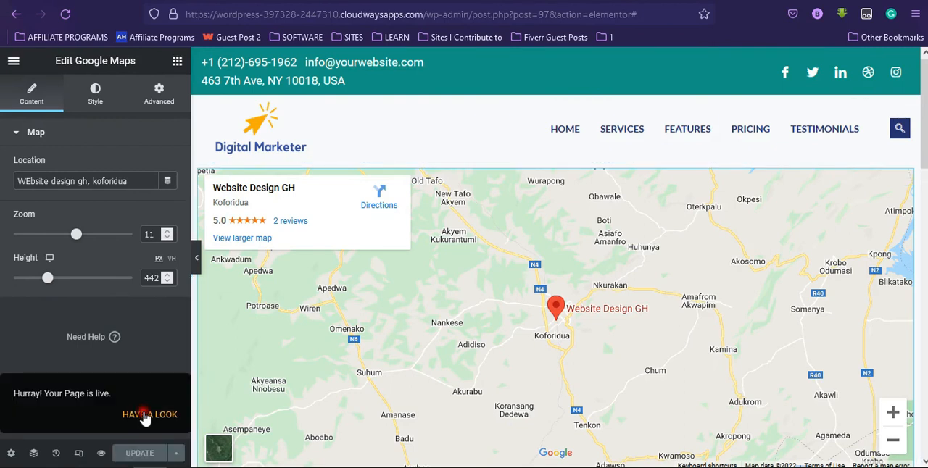
click(145, 416)
drag(926, 124, 925, 148)
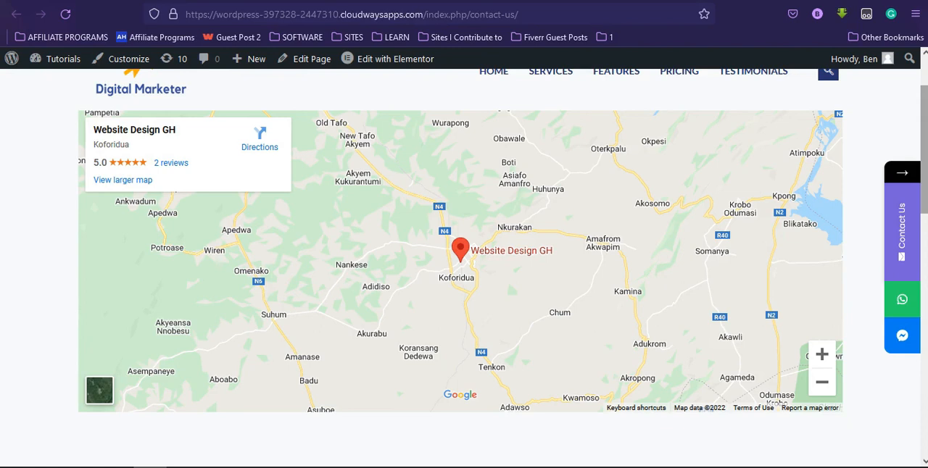
drag(925, 145, 924, 87)
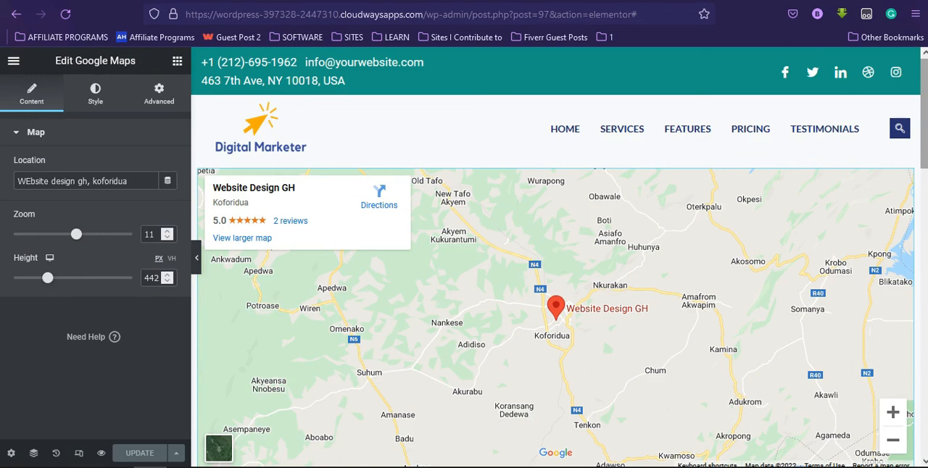
drag(924, 94, 923, 121)
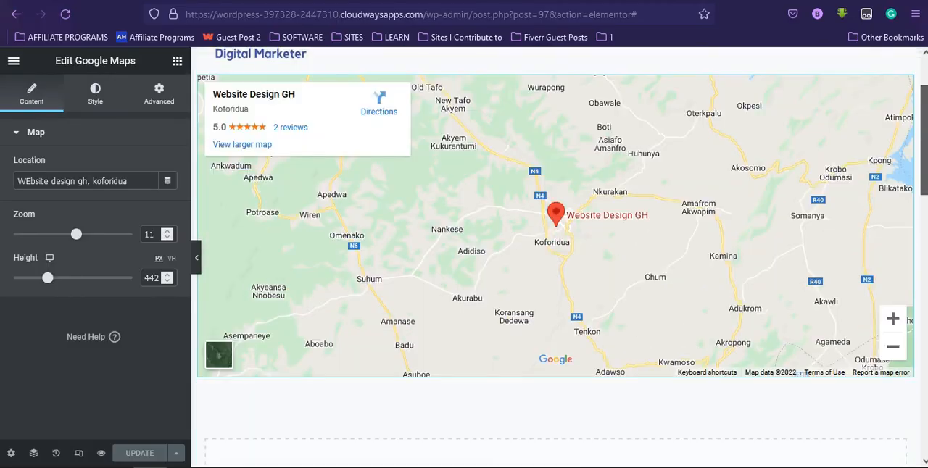